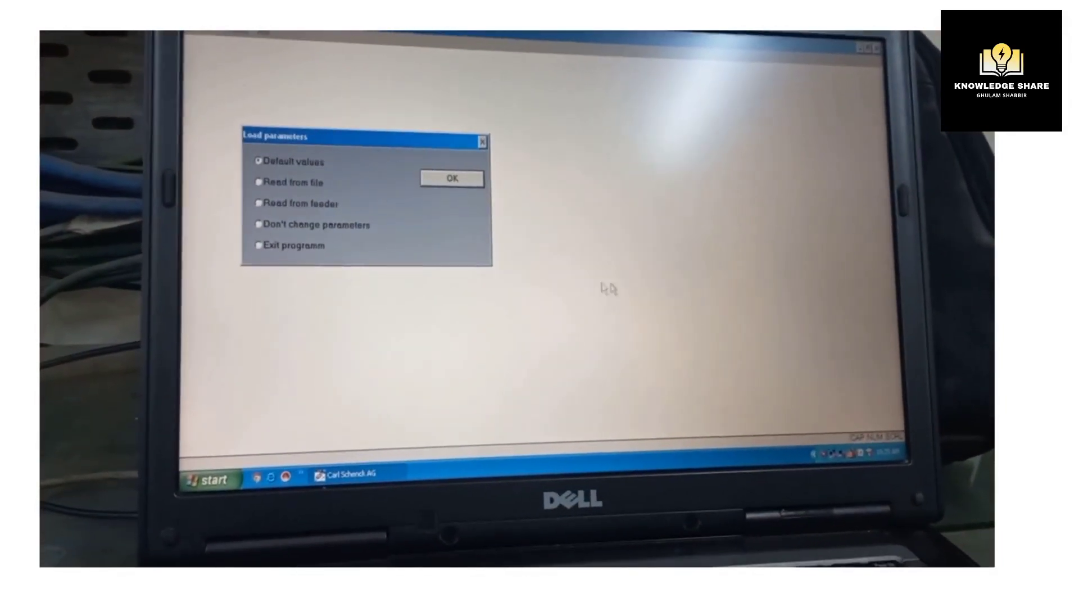
Choose the parameter load source and open the Edit menu's list of parameter pages.
{"action": "left_click", "coordinate": [337, 170]}
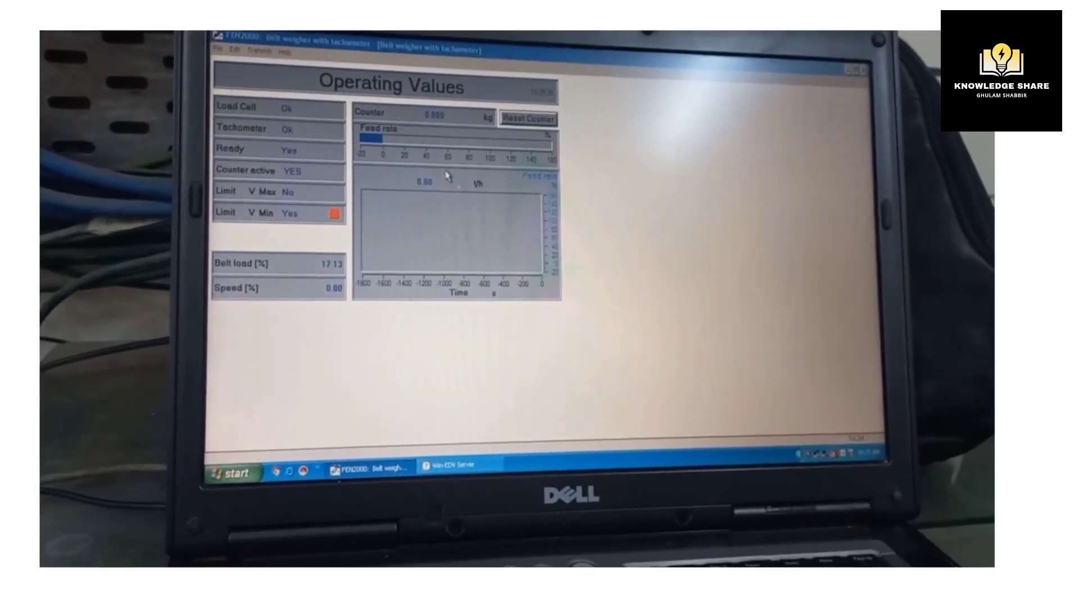
{"action": "left_click", "coordinate": [224, 37]}
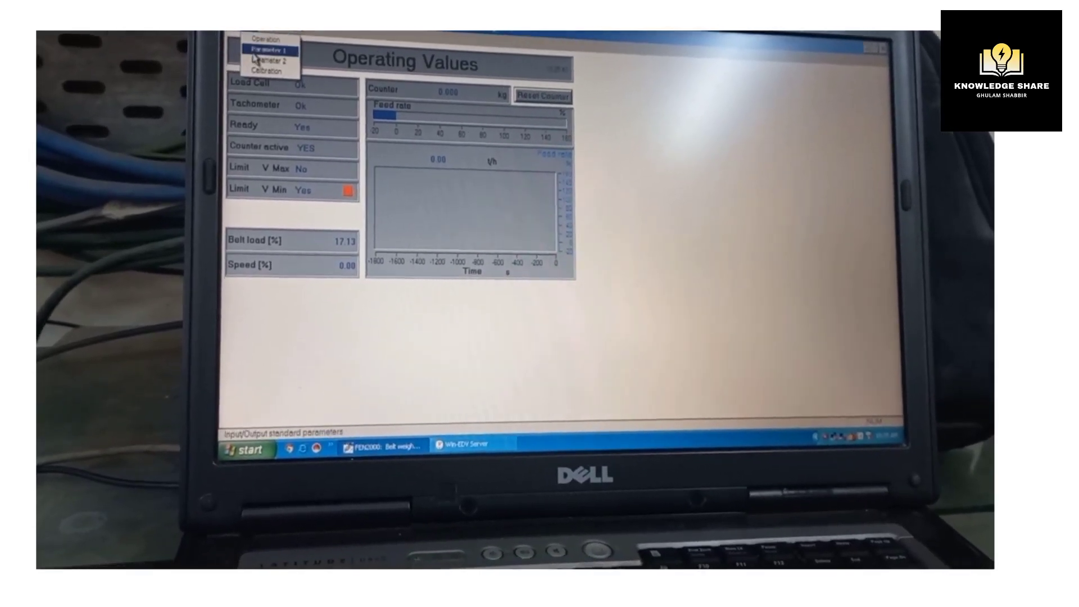
Bring up the Parameter 1 page showing nominal feed rate, rated speed and correction factor.
{"action": "left_click", "coordinate": [261, 44]}
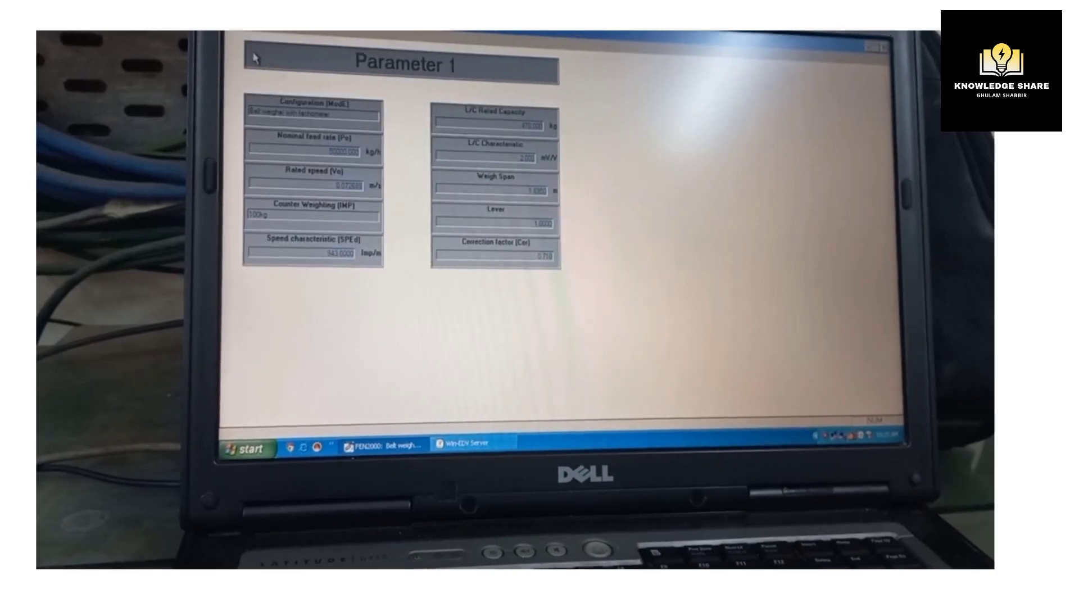